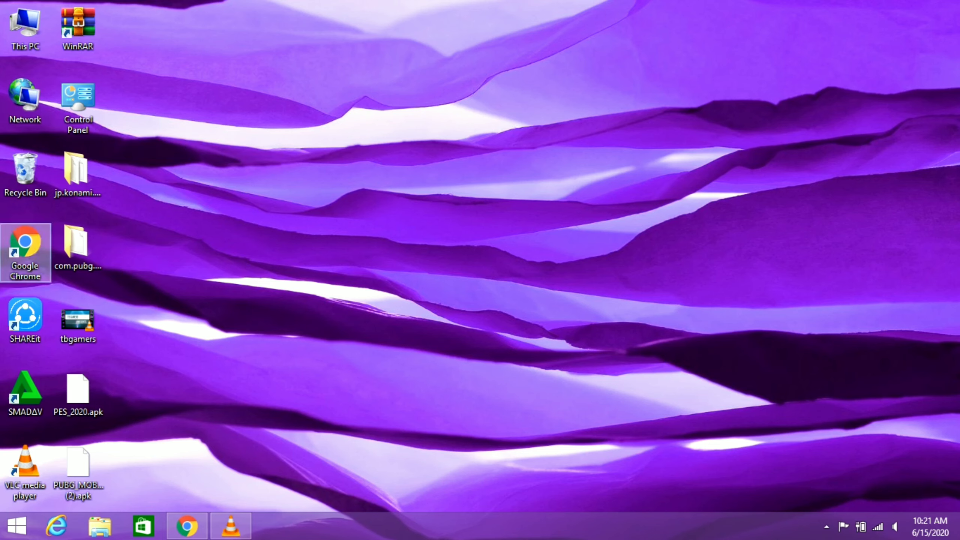
# Search Google for 'MEGA TYPERS' and load the megatypers.com registration page.
pyautogui.write('MEGA TYPERS')
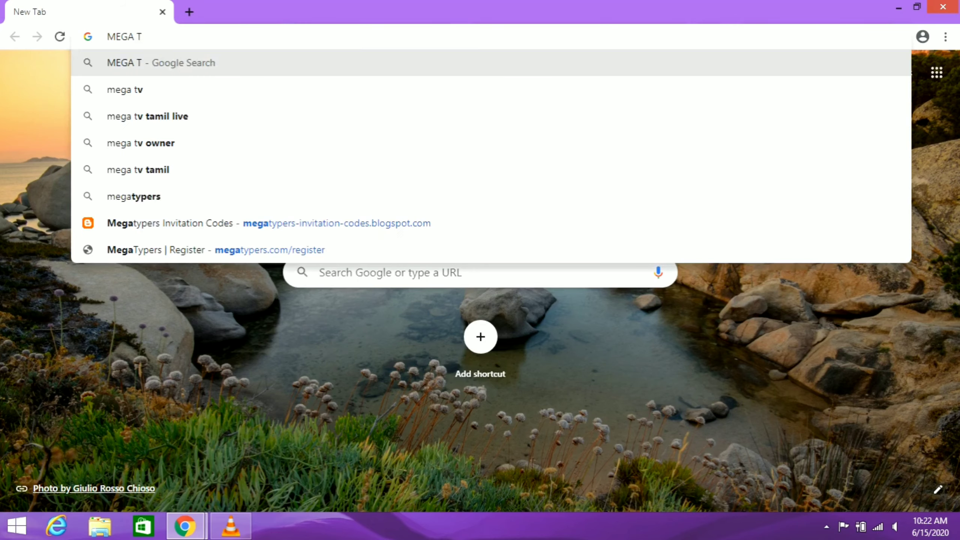
pyautogui.press('Return')
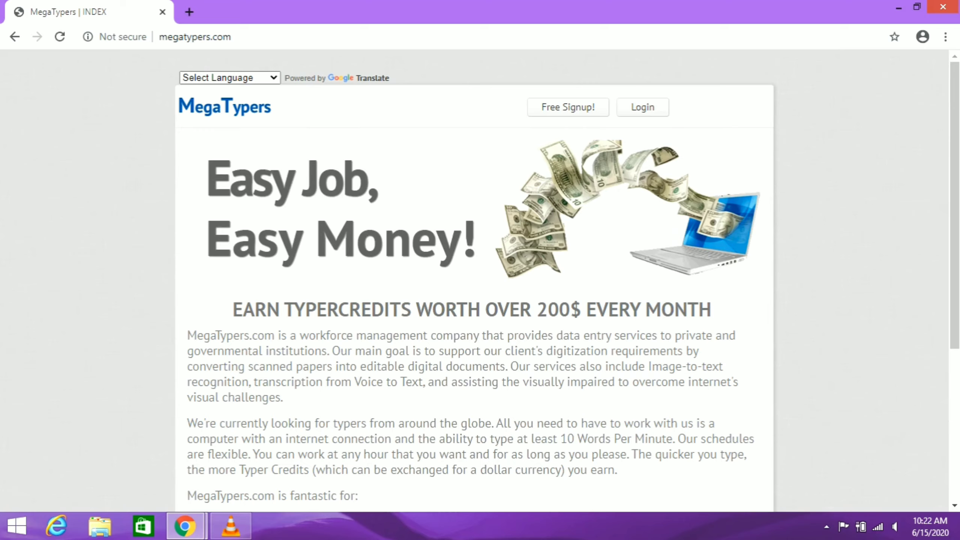
pyautogui.press('F5')
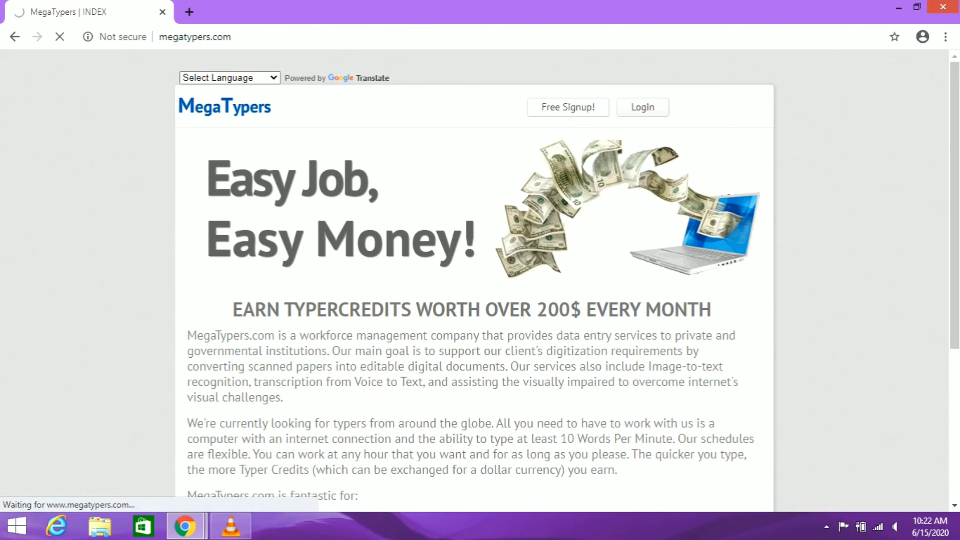
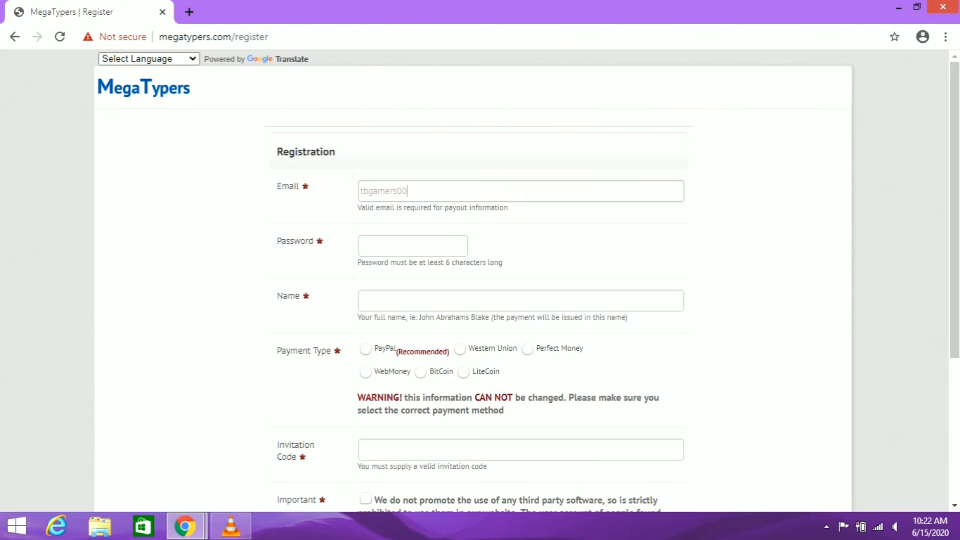
# Enter the account e-mail address in the Email field, correcting the mistyped domain.
pyautogui.press('Tab')
# Enter the password and its confirmation, then fill in the account holder's name.
pyautogui.write('************')
pyautogui.press('Tab')
pyautogui.write('*****')
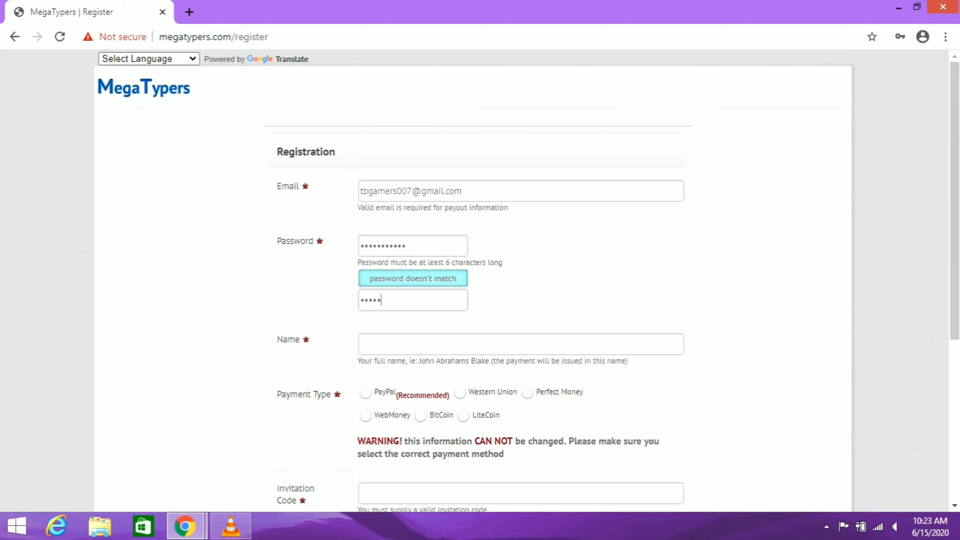
pyautogui.write('*******')
pyautogui.press('Tab')
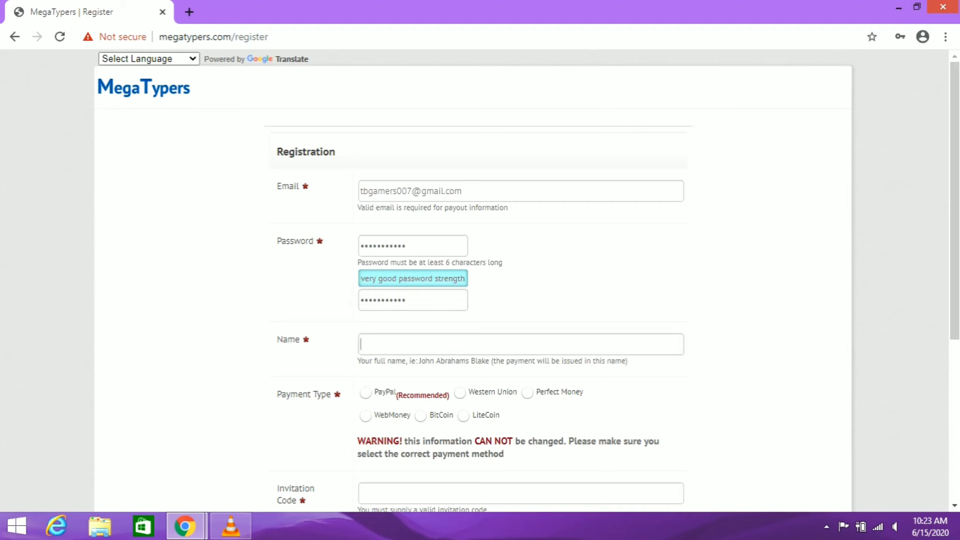
pyautogui.write('TBGAMERS')
# Choose Perfect Money as the payment type and enter the Perfect Money account number.
pyautogui.click(527, 392)
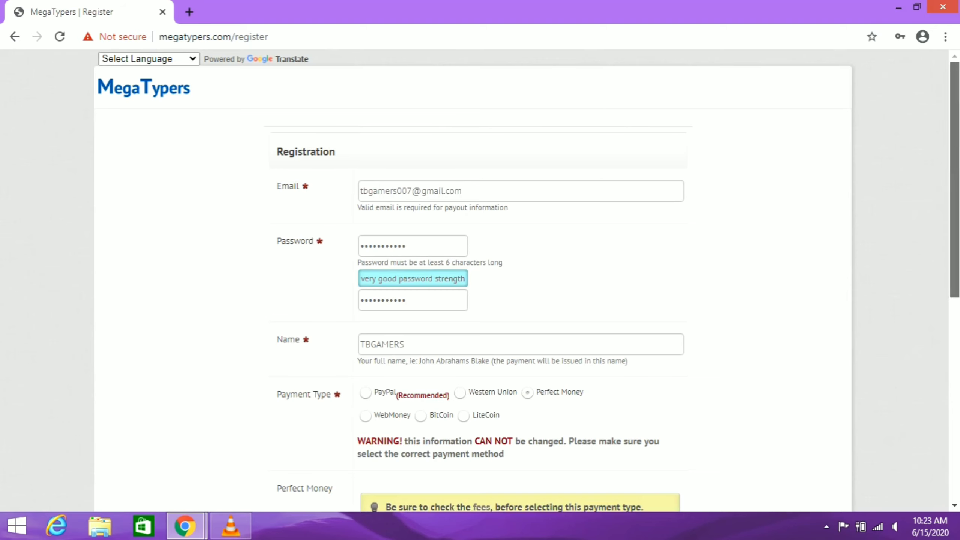
pyautogui.scroll(-2, 480, 280)
pyautogui.scroll(-1, 480, 279)
pyautogui.press('super+c')
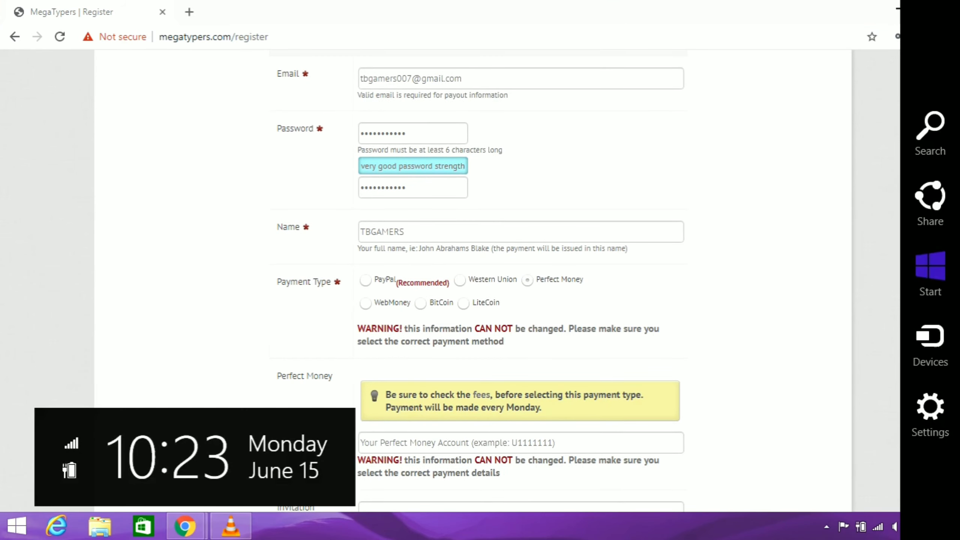
pyautogui.press('Escape')
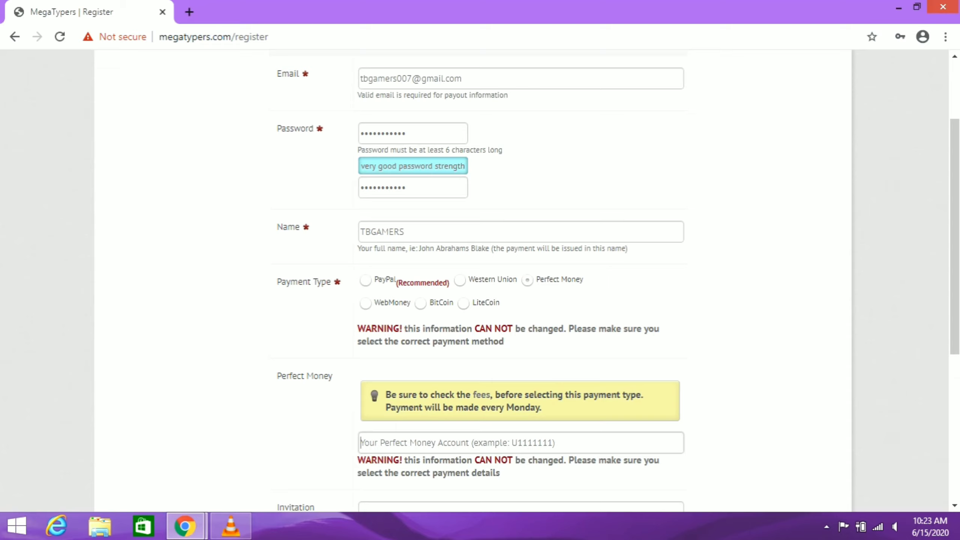
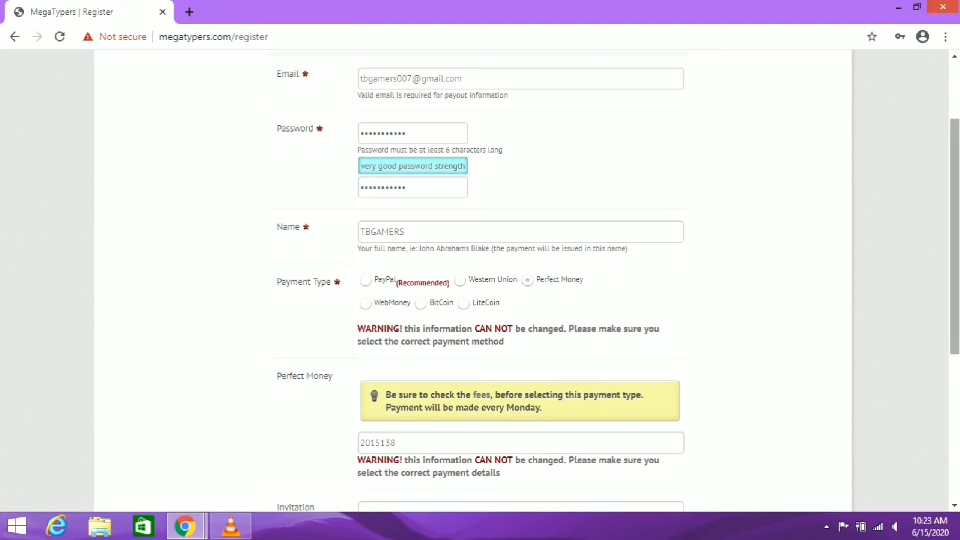
# Enter the invitation code, accept the no third-party software rule, and start the reCAPTCHA check.
pyautogui.scroll(-2, 521, 303)
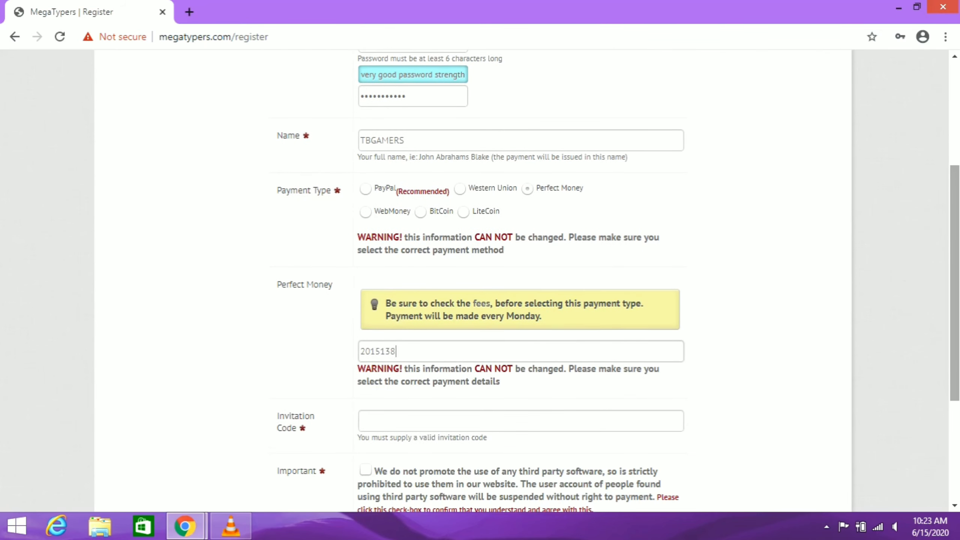
pyautogui.press('super+c')
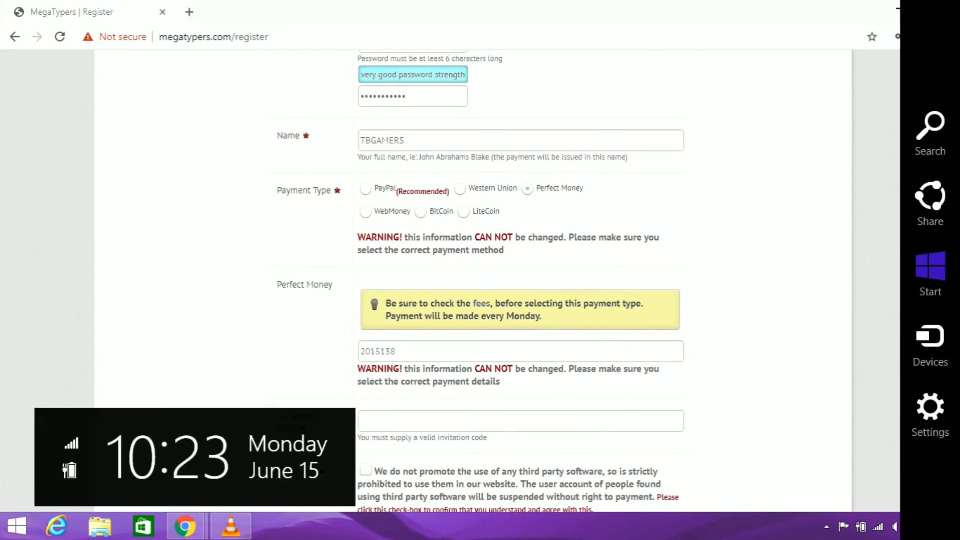
pyautogui.press('Escape')
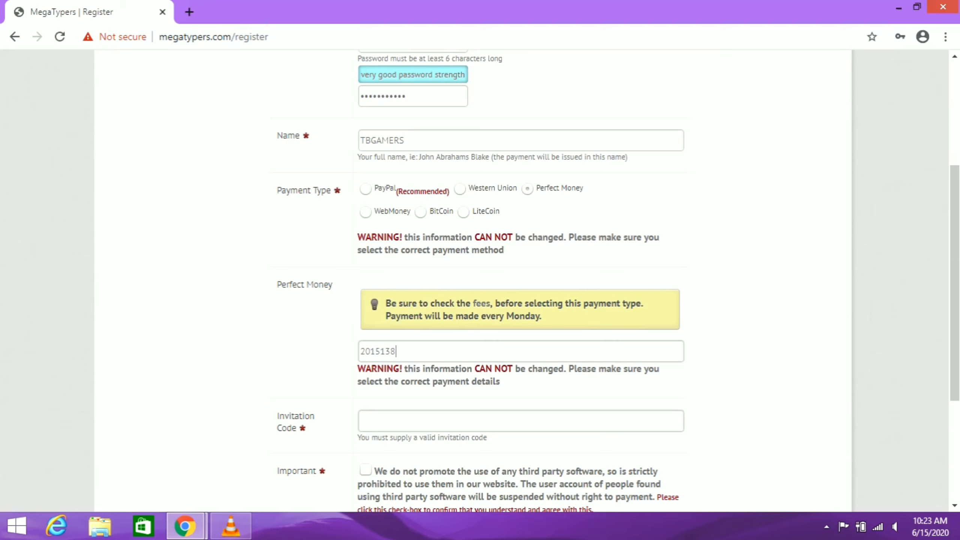
pyautogui.click(364, 420)
pyautogui.click(365, 470)
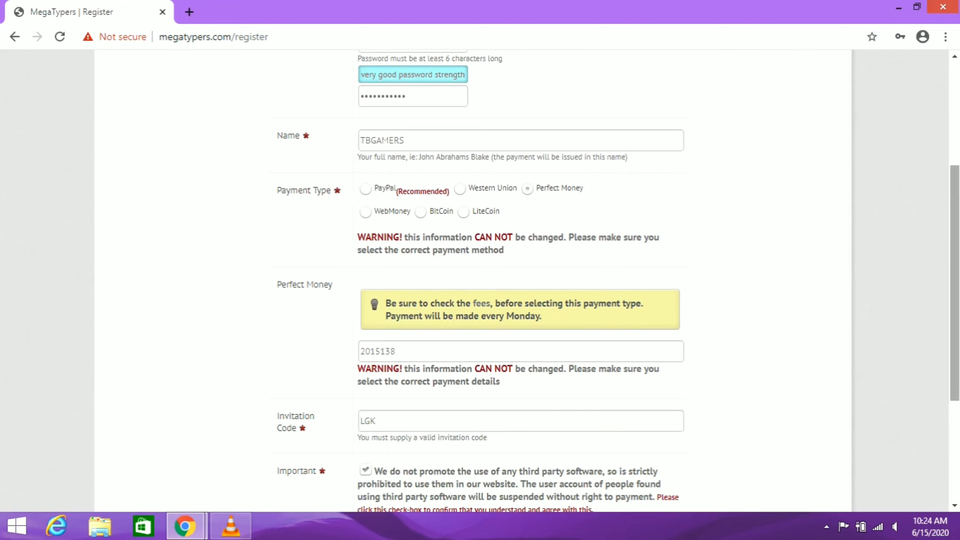
pyautogui.scroll(-3, 480, 280)
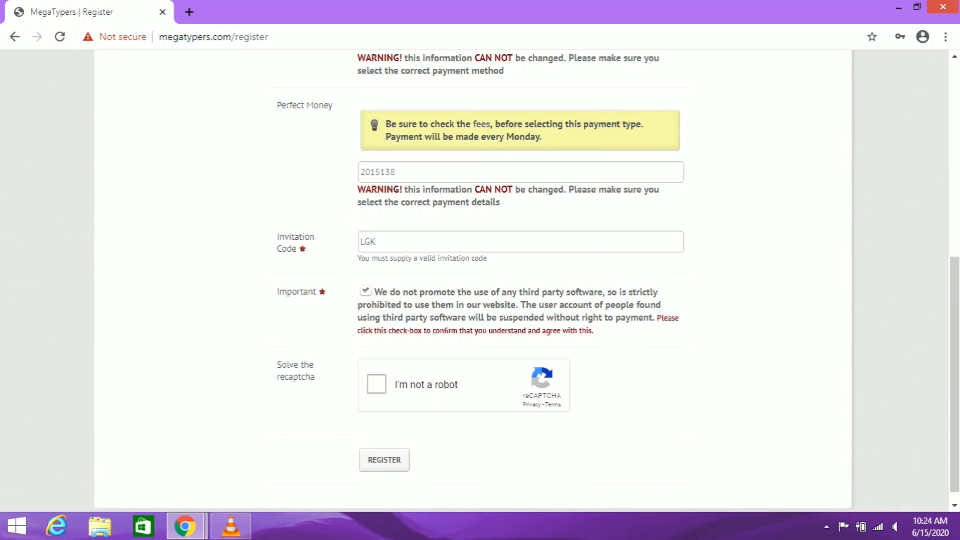
pyautogui.click(376, 384)
# Mark the two traffic-light tiles, verify the reCAPTCHA, and submit the registration form.
pyautogui.click(720, 322)
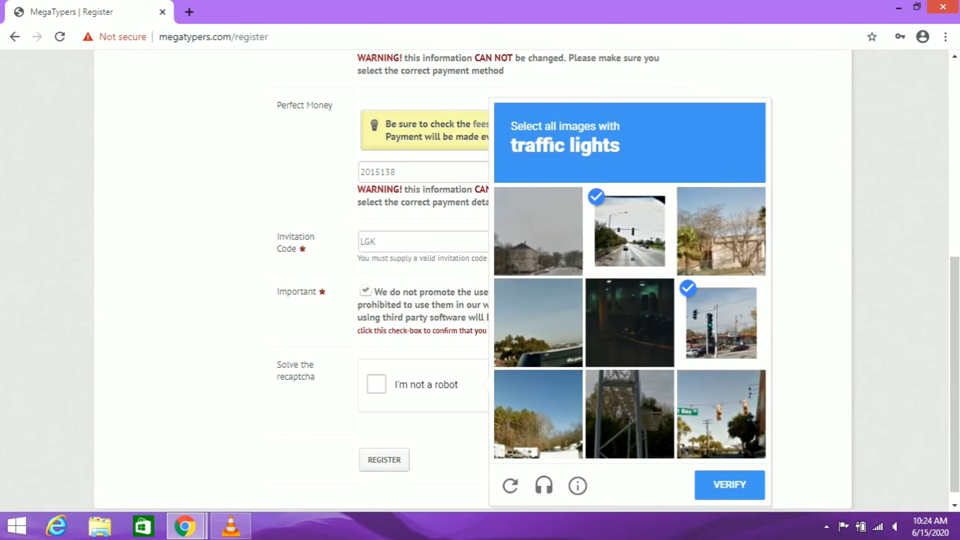
pyautogui.click(721, 414)
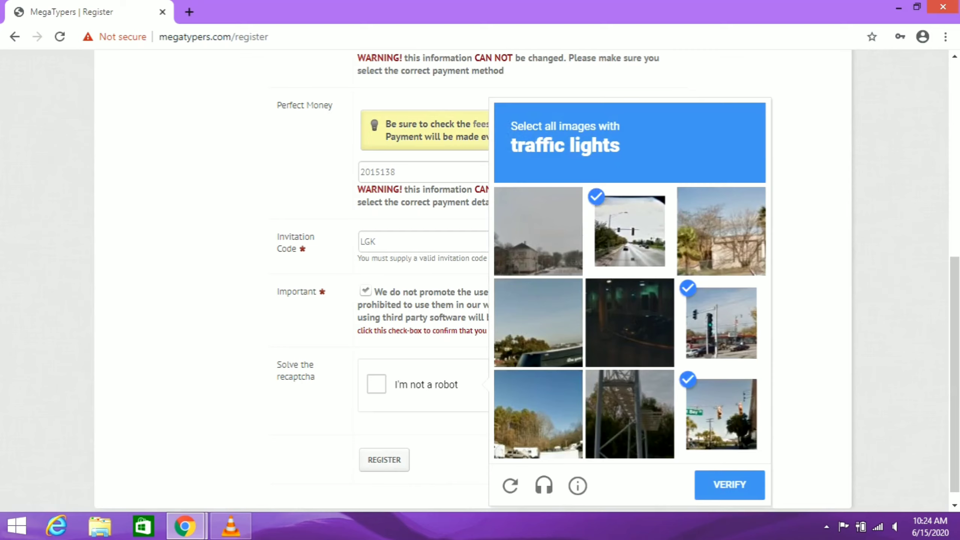
pyautogui.click(729, 484)
pyautogui.click(384, 459)
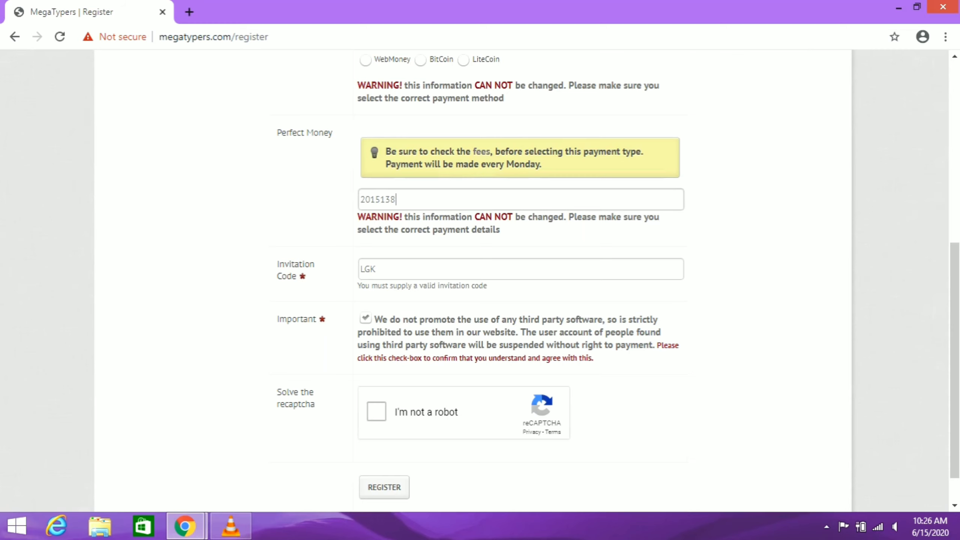
# Redo the reCAPTCHA, resubmit, and clear the Perfect Money account number rejected as invalid.
pyautogui.click(376, 411)
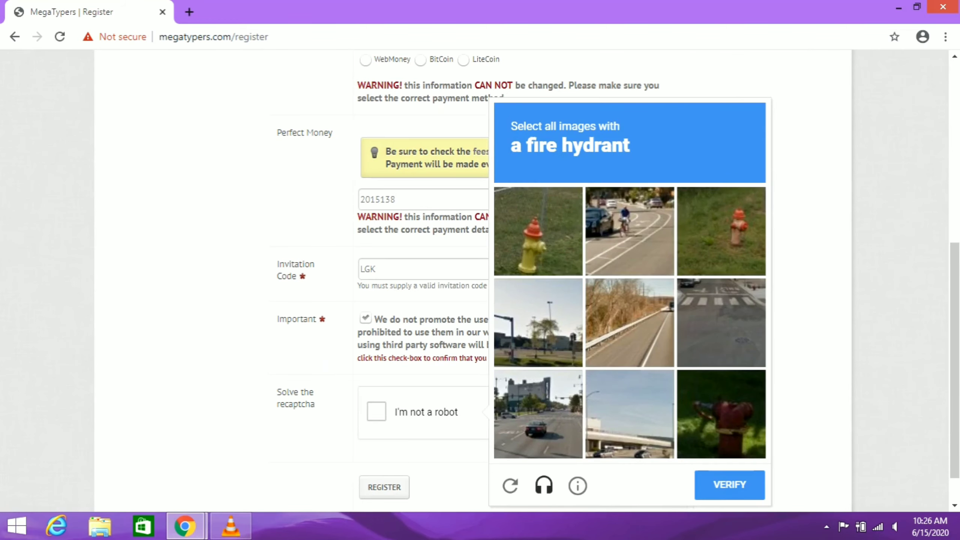
pyautogui.press('Return')
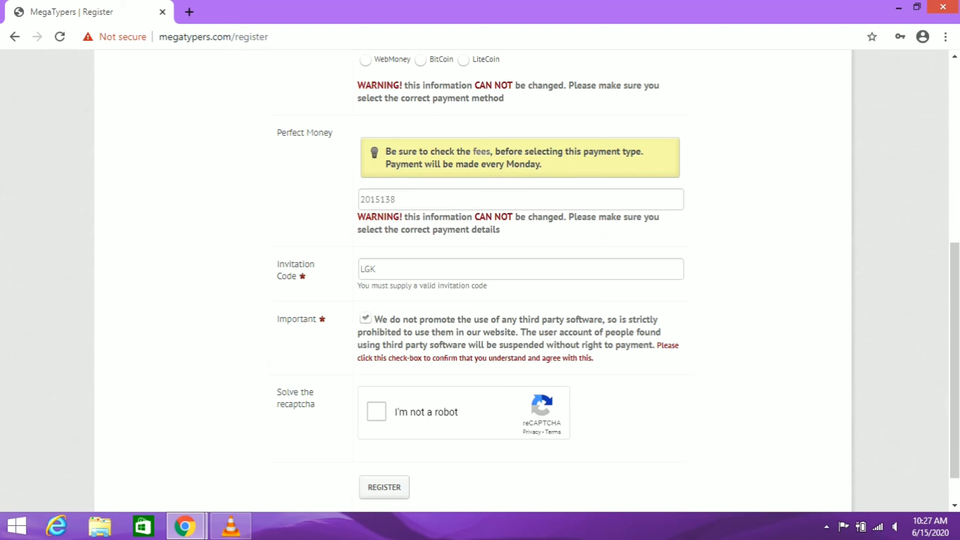
pyautogui.press('BackSpace')
pyautogui.press('BackSpace')
pyautogui.press('BackSpace')
pyautogui.press('BackSpace')
pyautogui.press('BackSpace')
pyautogui.press('BackSpace')
pyautogui.press('BackSpace')
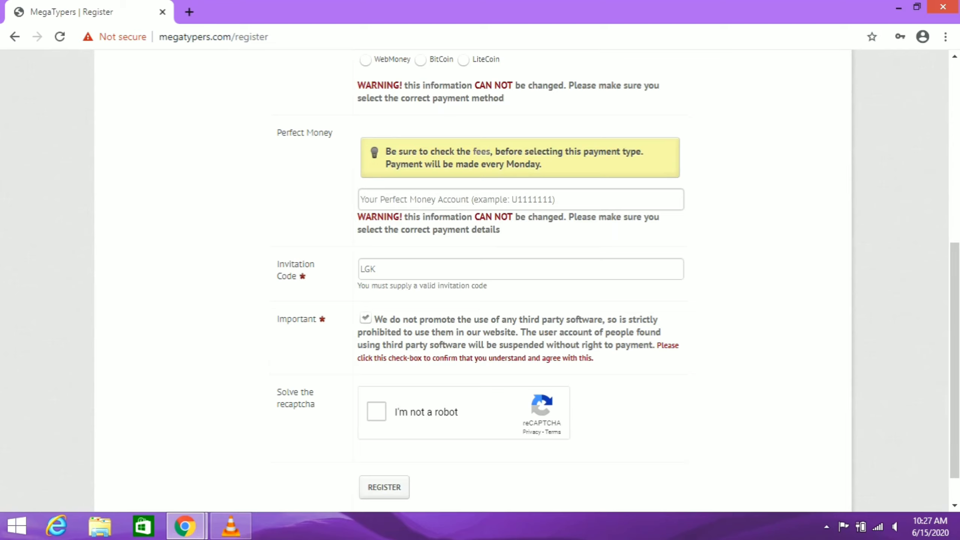
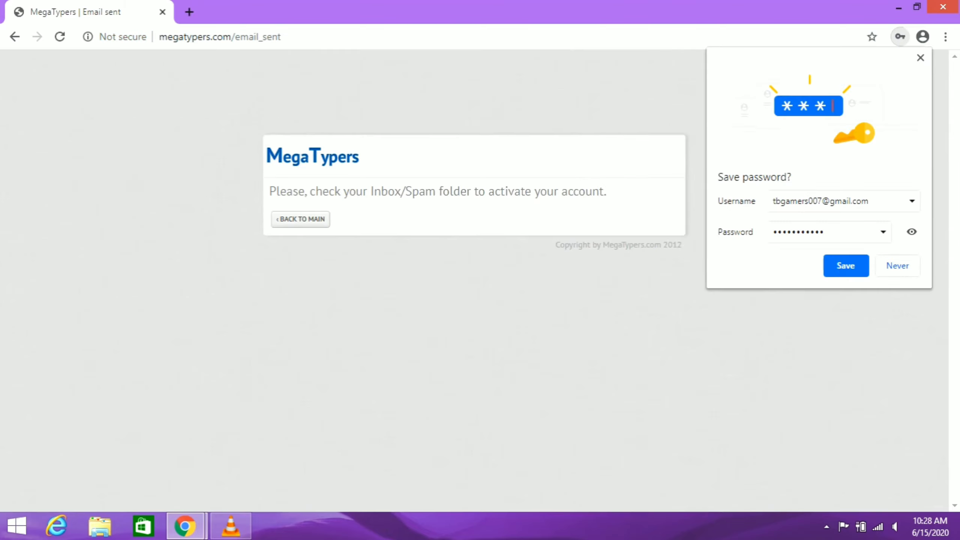
# Enter a valid Perfect Money account number and complete registration, declining Chrome's password save.
pyautogui.press('Escape')
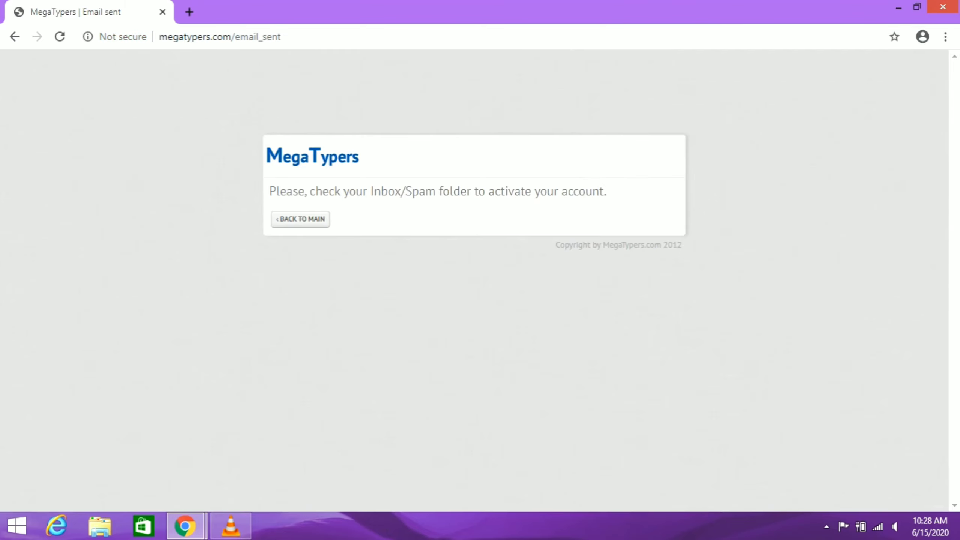